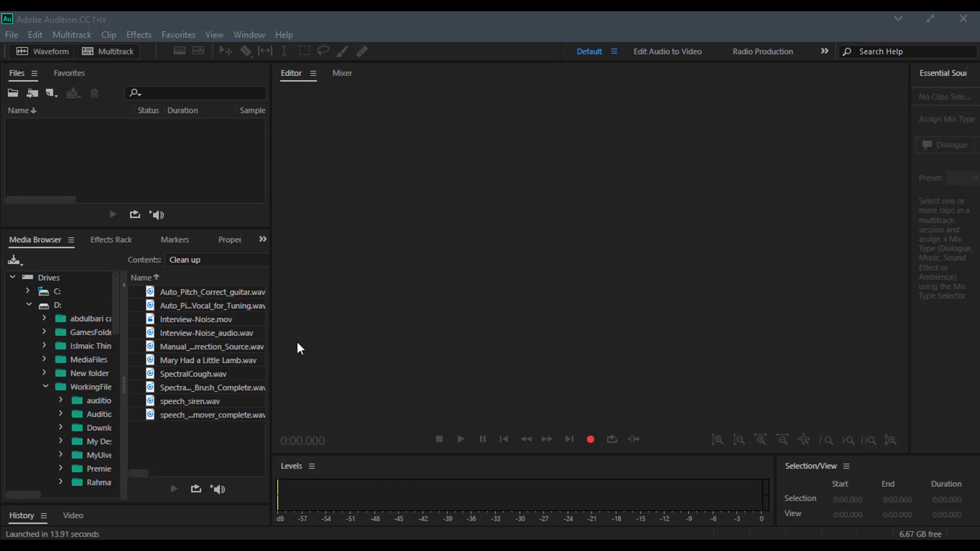
Open Mary Had a Little Lamb.wav and select time ranges in its waveform, including 5 to 10 seconds and about 3.2 to 5.6 seconds.
double_click(192, 362)
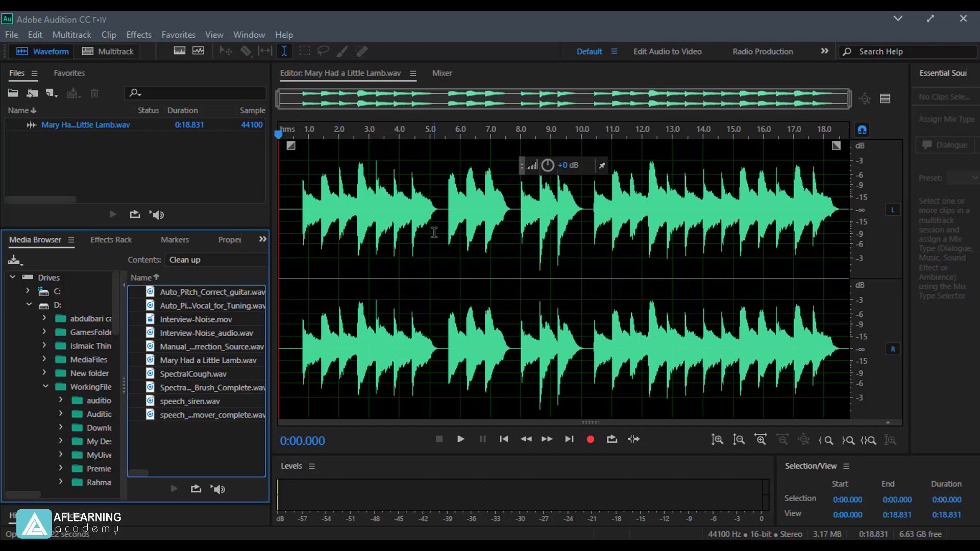
drag(431, 233, 580, 236)
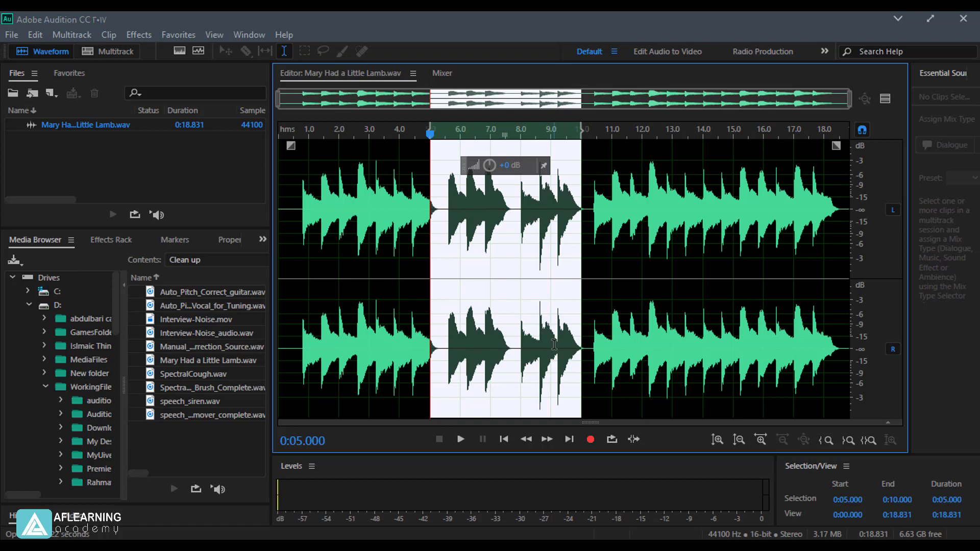
drag(689, 218, 753, 217)
drag(447, 205, 375, 205)
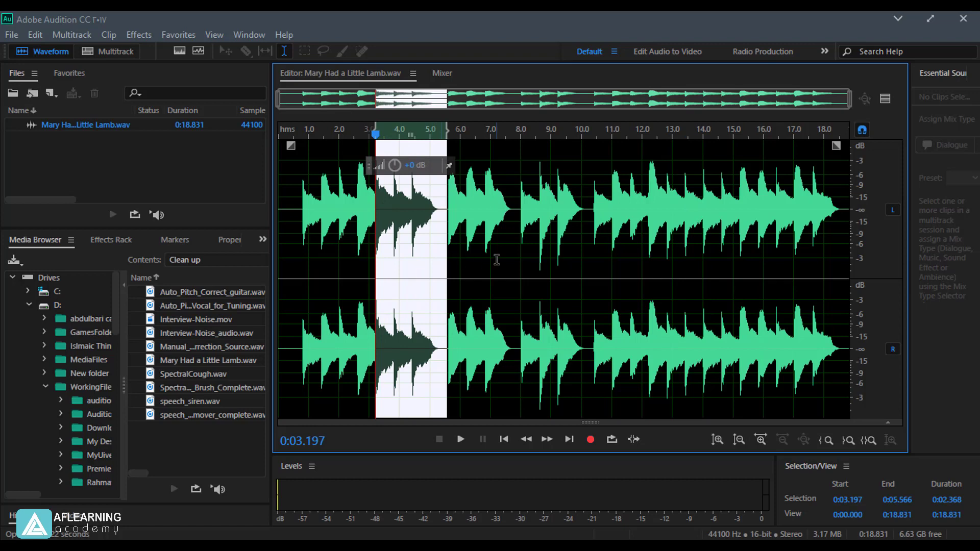
Select the waveform from 8 to 10 seconds and play that range.
click(520, 200)
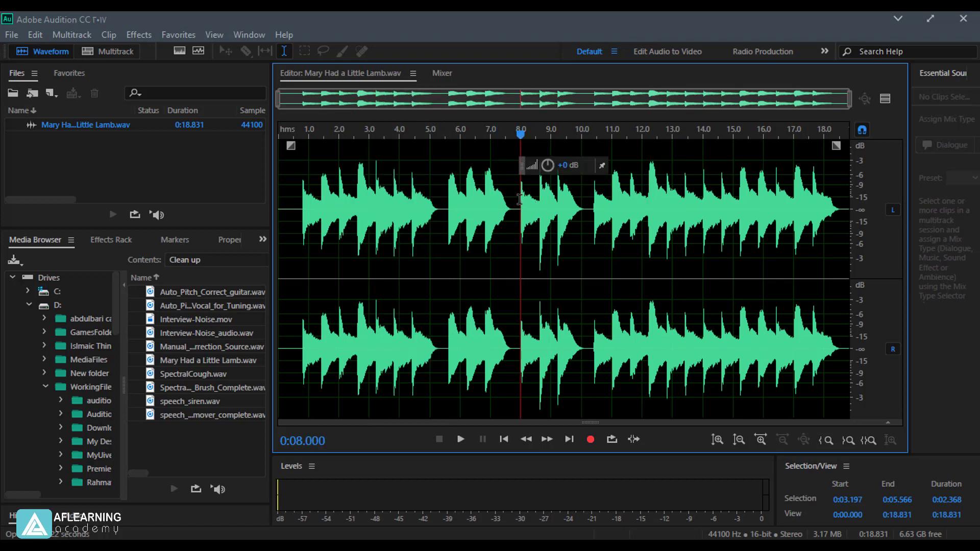
drag(520, 201, 581, 203)
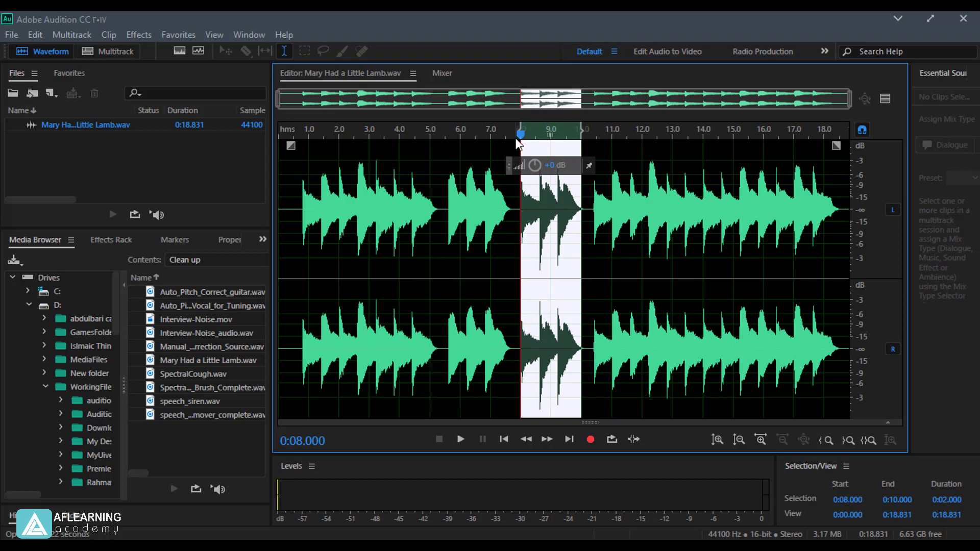
key(space)
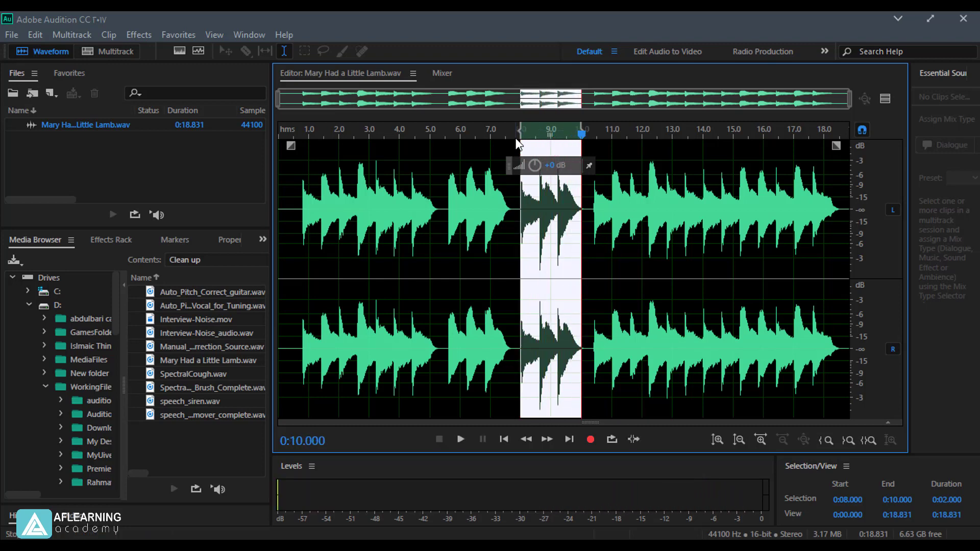
Show the spectral frequency display beneath a slightly taller waveform area and select from 8 to about 9.6 seconds.
drag(378, 212, 431, 212)
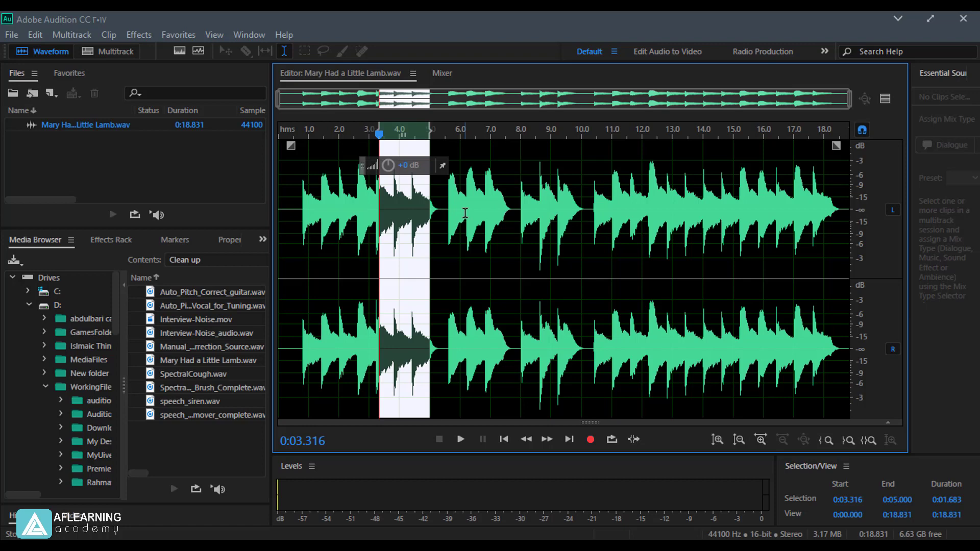
click(175, 50)
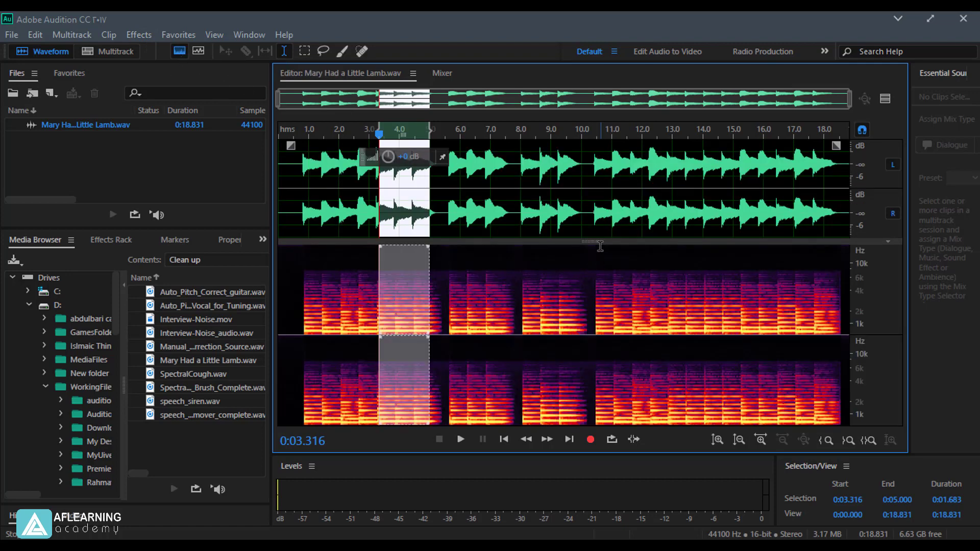
drag(593, 251, 593, 264)
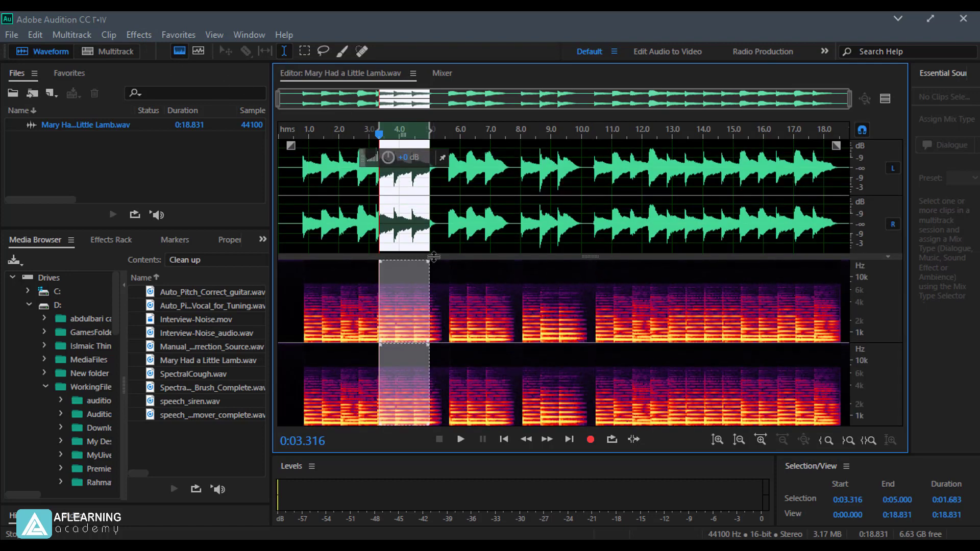
drag(520, 173, 569, 170)
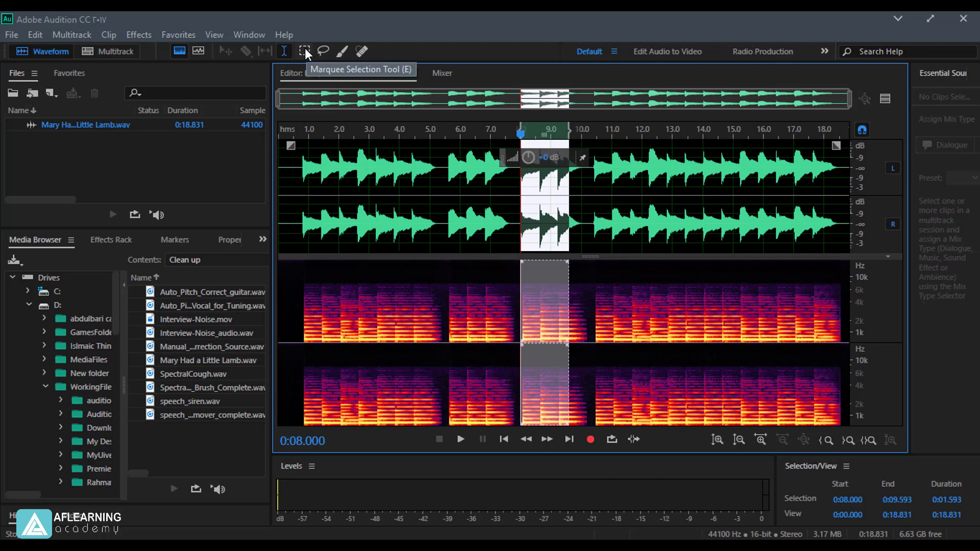
Hide the spectral frequency display and clear the waveform selection by placing the playhead at about 5.3 seconds.
click(179, 51)
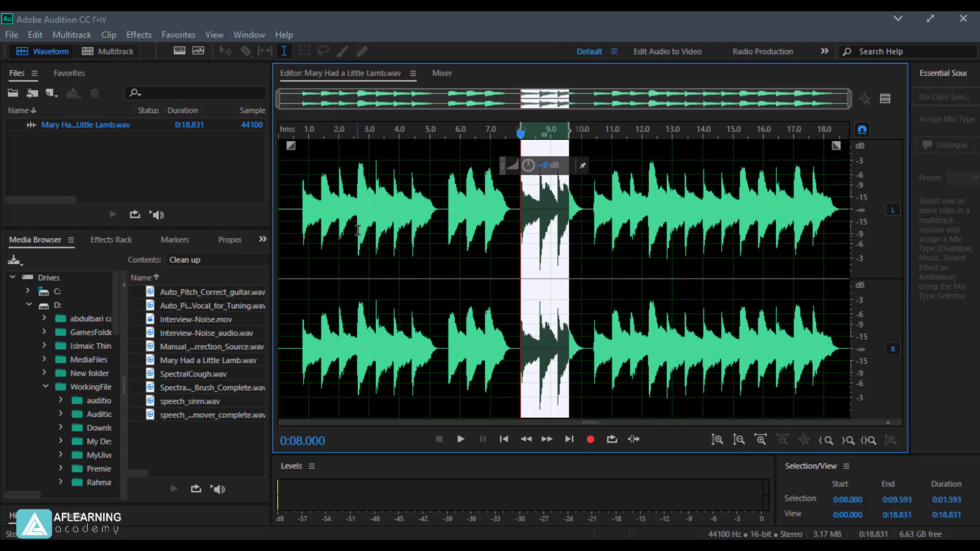
drag(358, 235, 474, 225)
click(438, 207)
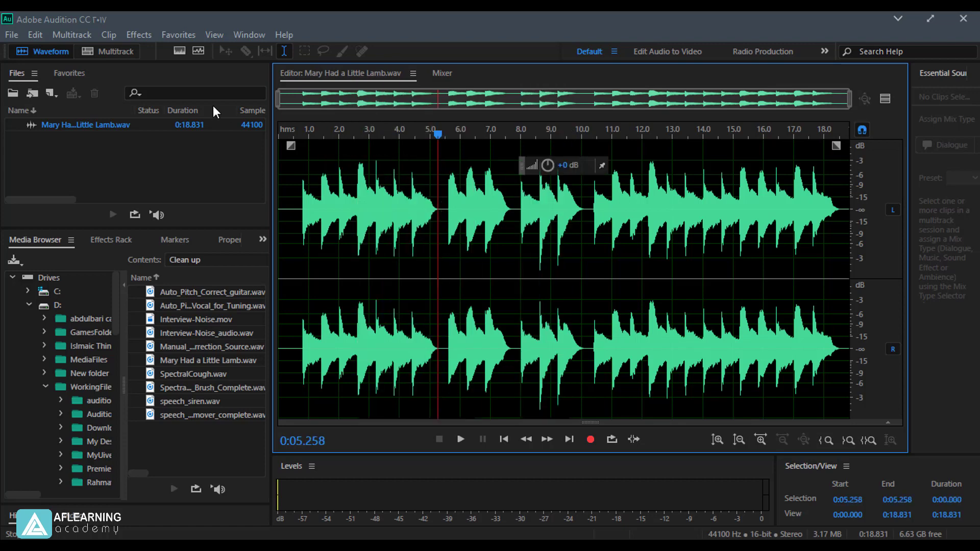
Bring back the spectral frequency display and make a time selection in it from about 6.2 to 7 seconds, finally clearing it.
click(179, 51)
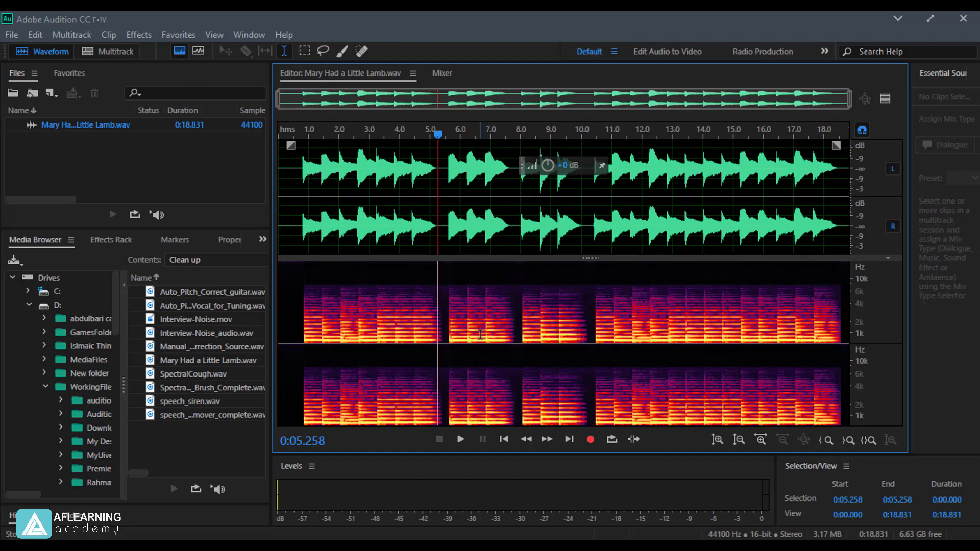
drag(466, 321, 490, 320)
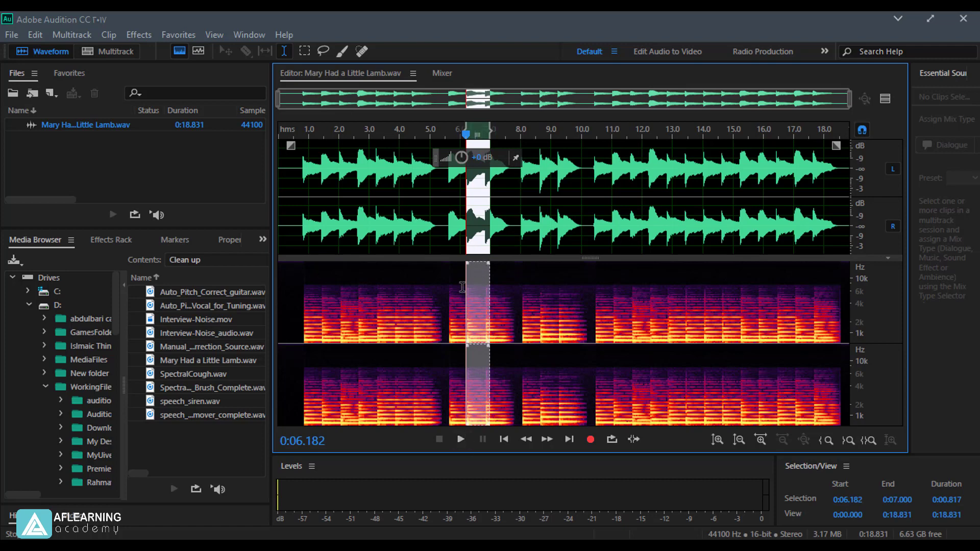
click(386, 303)
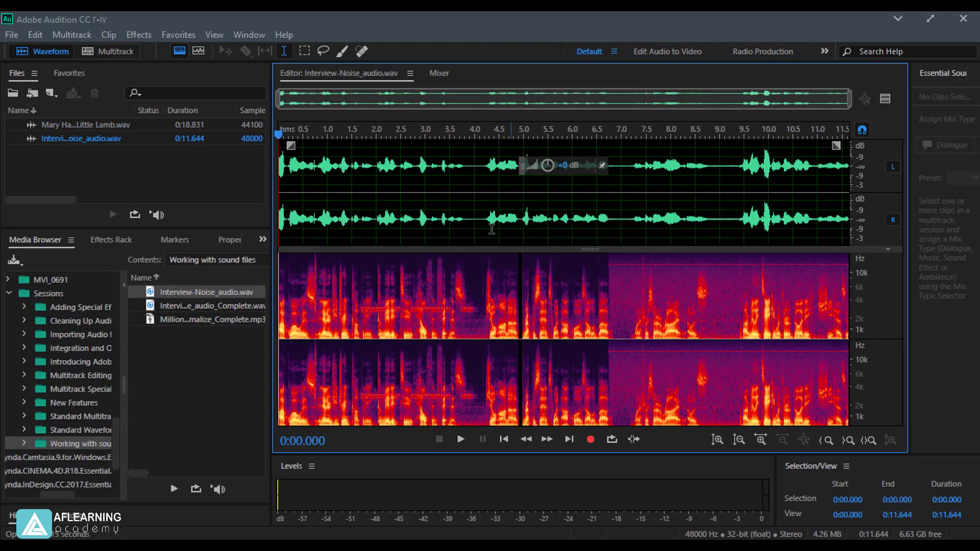
Box several areas of the Interview-Noise_audio.wav spectrogram with the Marquee Selection tool, including the noise line from about 1.6 to 4 seconds.
click(303, 51)
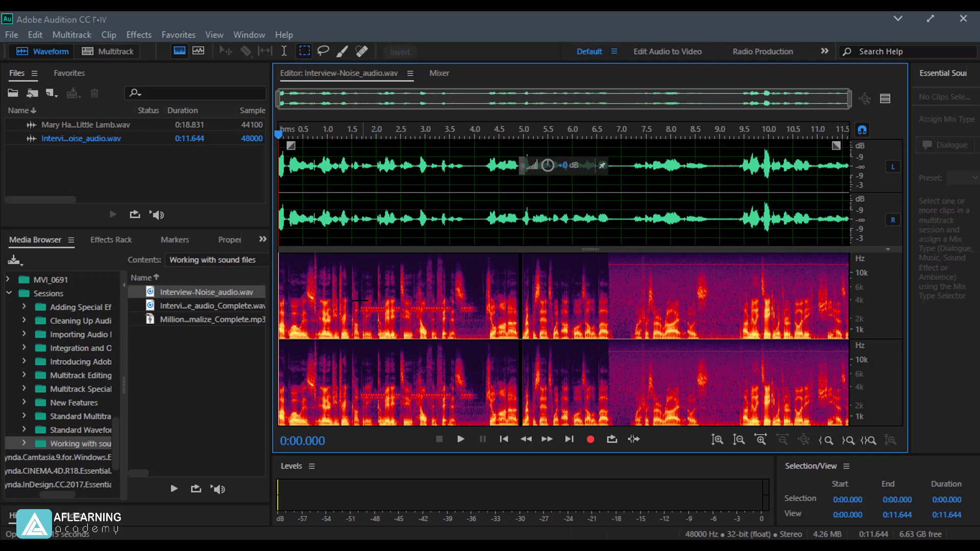
drag(359, 300, 470, 317)
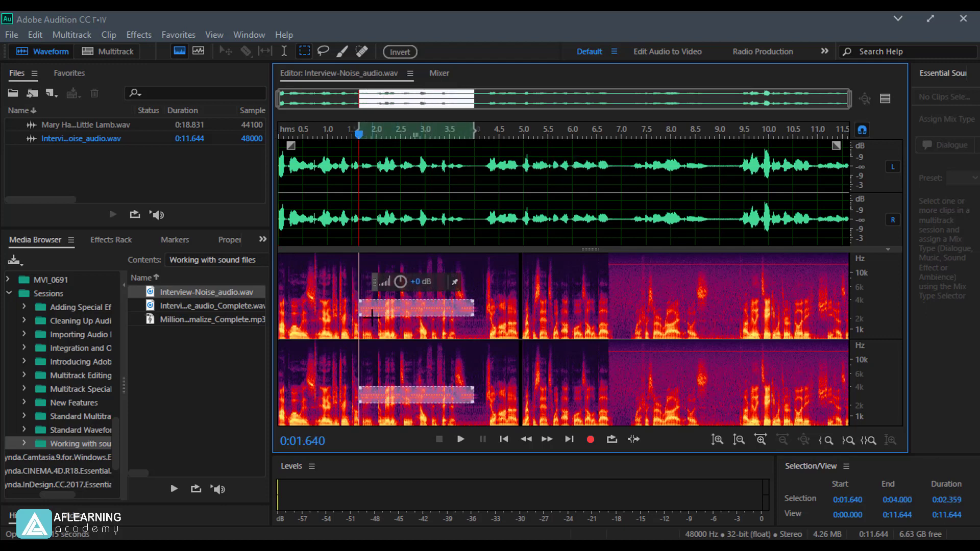
drag(534, 268, 584, 338)
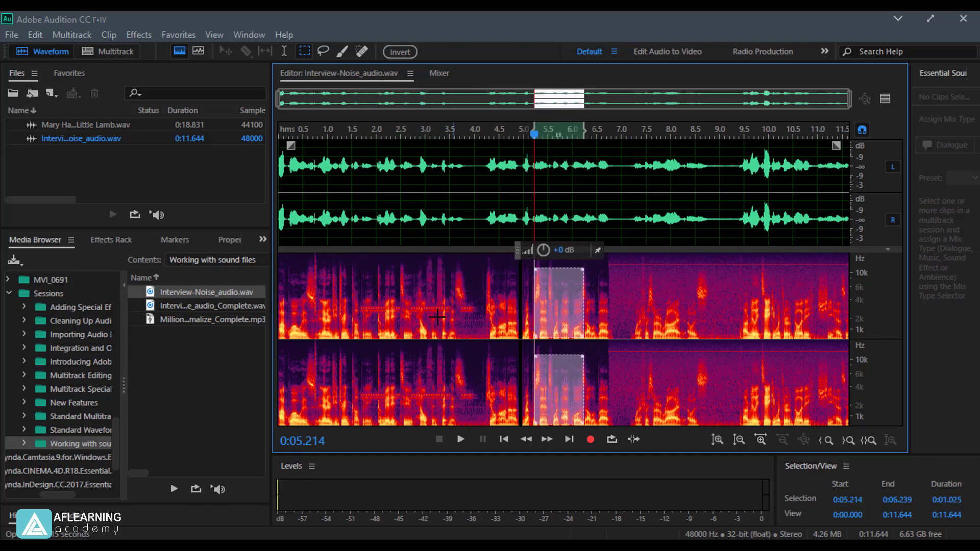
drag(303, 286, 488, 331)
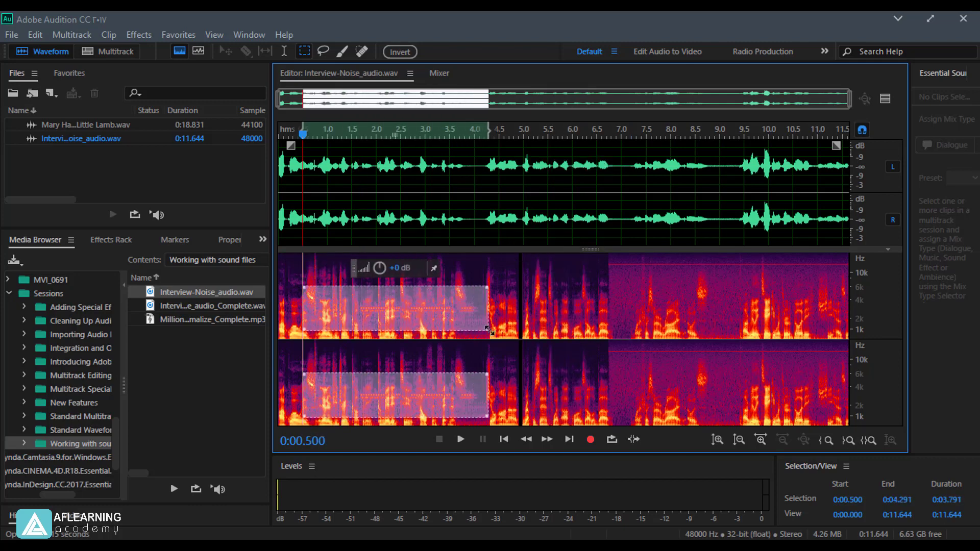
drag(534, 270, 549, 322)
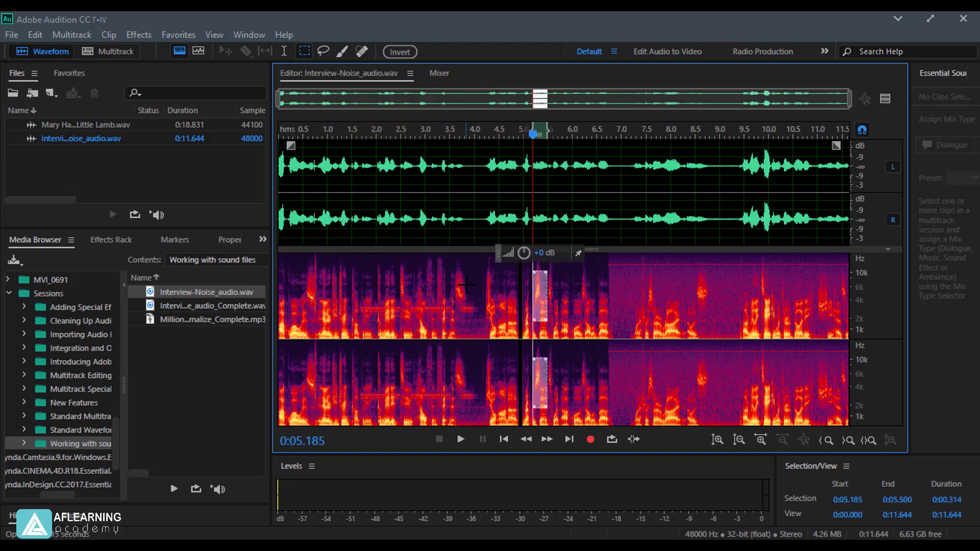
drag(449, 274, 474, 303)
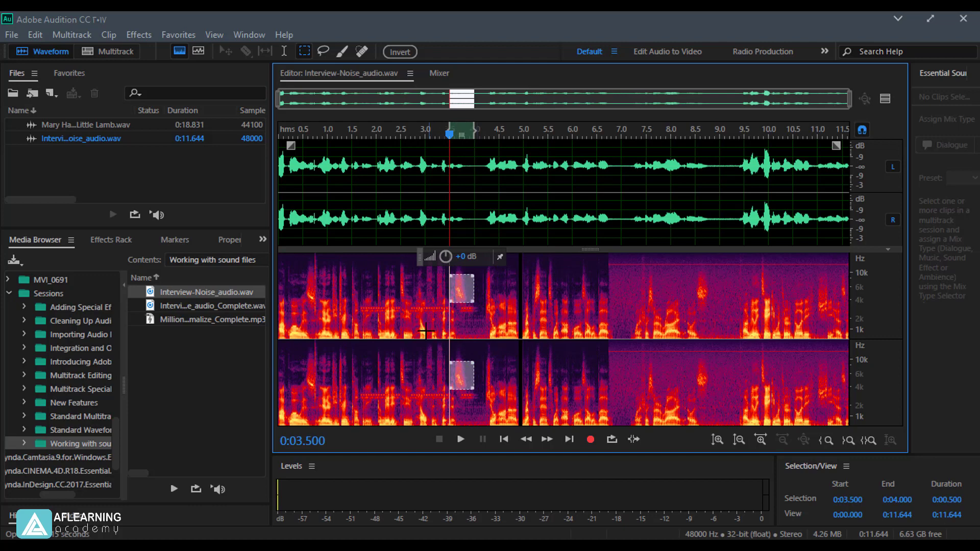
Marquee-select a horizontal frequency band from 1.5 to about 3.8 seconds and move the selection so it starts at 1 second.
click(352, 294)
drag(352, 295, 463, 314)
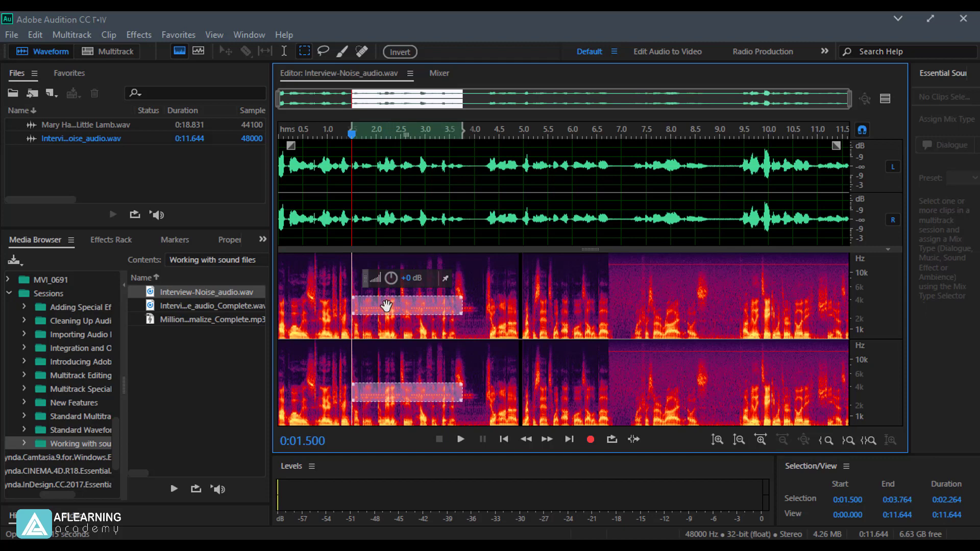
drag(386, 307, 358, 312)
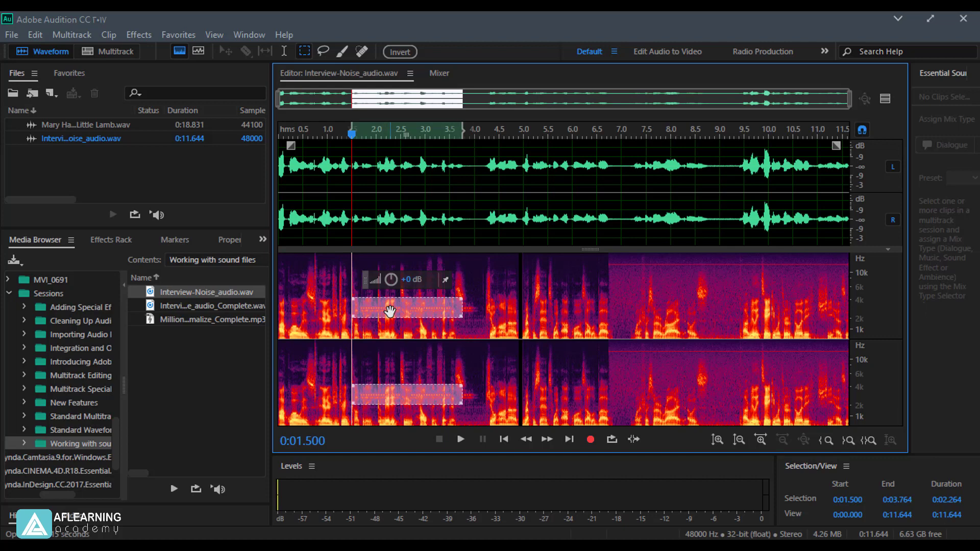
drag(390, 311, 365, 322)
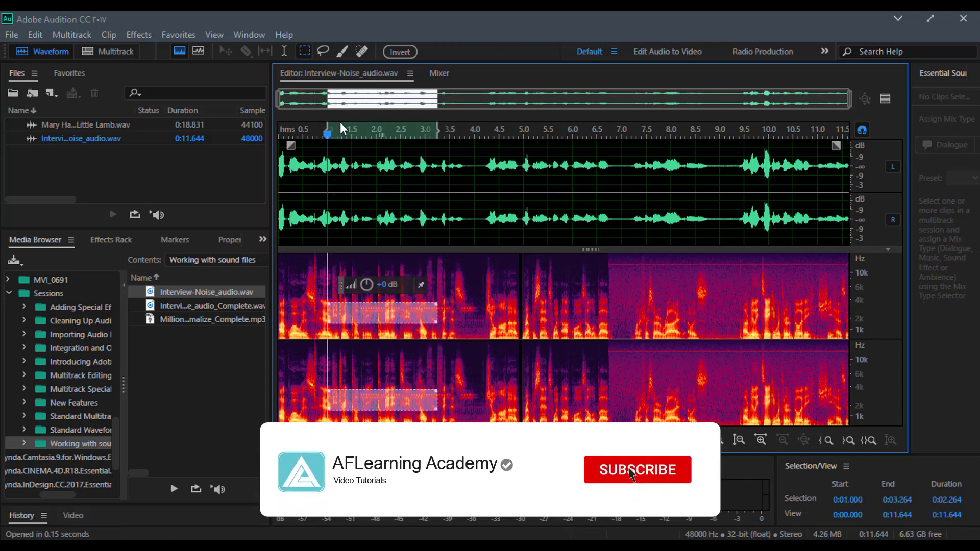
Draw a freeform region in the spectrogram with the Lasso Selection tool and move it to span about 1.65 to 3 seconds.
click(322, 53)
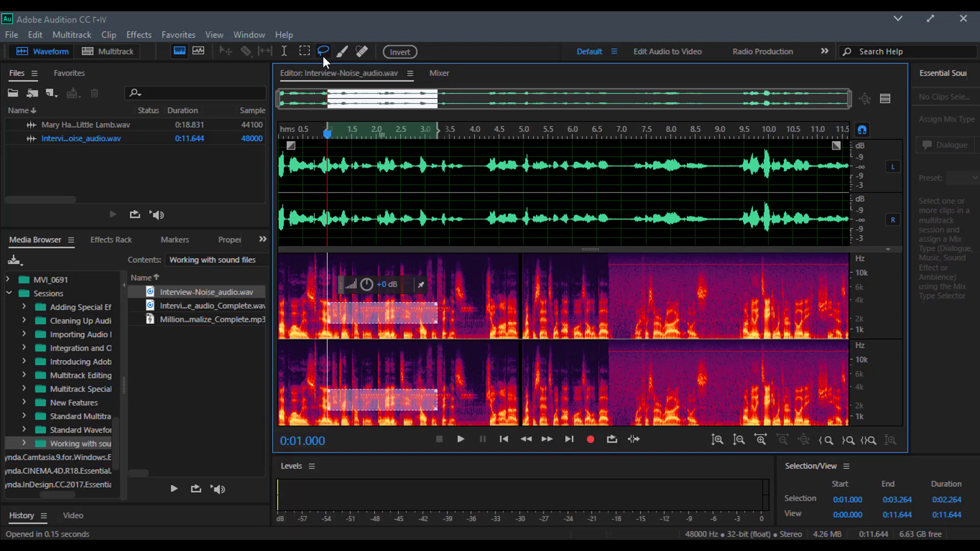
click(542, 310)
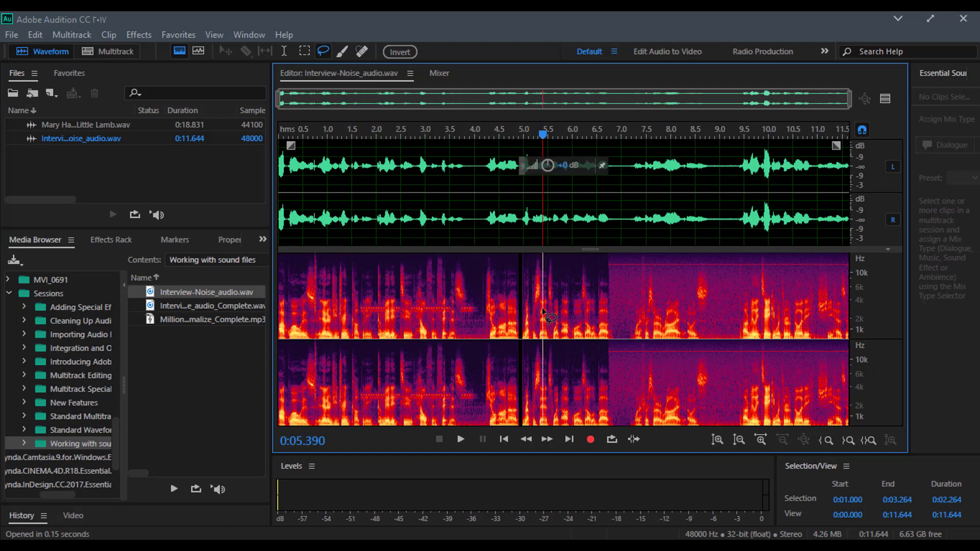
mouse_move(543, 310)
mouse_down()
mouse_move(569, 277)
mouse_move(616, 289)
mouse_move(621, 312)
mouse_move(612, 326)
mouse_move(561, 333)
mouse_move(542, 306)
mouse_up()
mouse_move(418, 305)
mouse_down()
mouse_move(410, 286)
mouse_move(449, 268)
mouse_move(472, 280)
mouse_move(459, 328)
mouse_move(440, 308)
mouse_move(419, 306)
mouse_up()
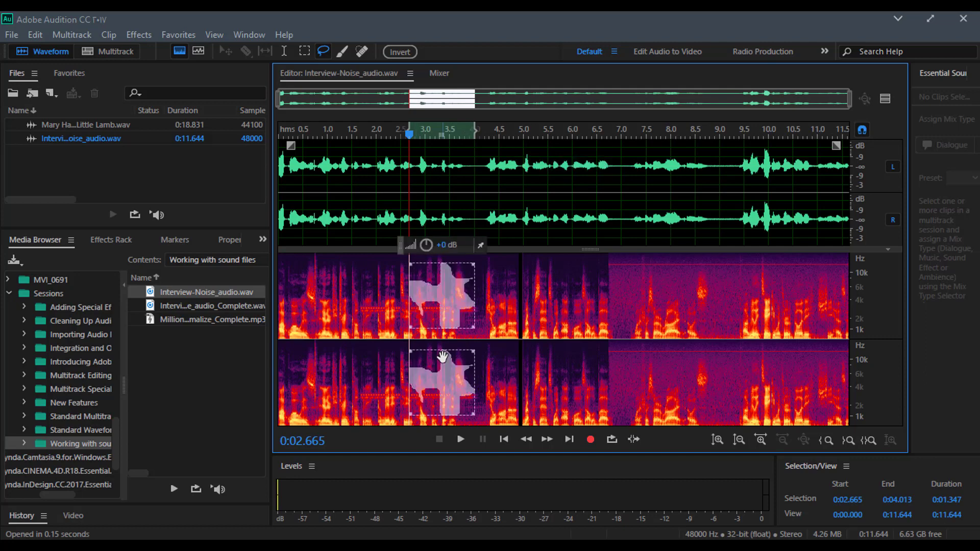
mouse_move(459, 295)
mouse_down()
mouse_move(597, 296)
mouse_move(396, 307)
mouse_up()
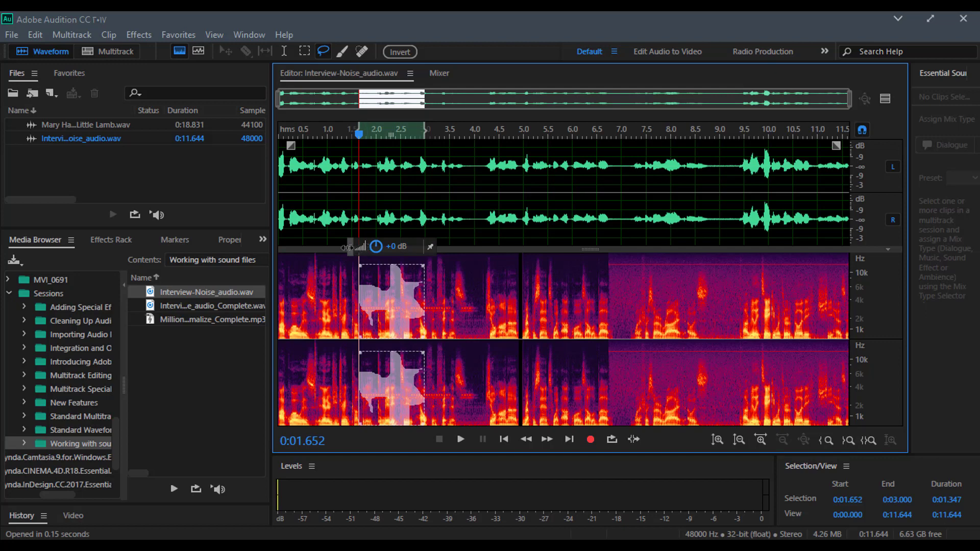
Lower the gain of the lassoed region until it is silent, inspect it across the whole file, and undo the gain change.
mouse_move(376, 246)
mouse_down()
mouse_move(316, 248)
mouse_move(330, 265)
mouse_move(411, 247)
mouse_up()
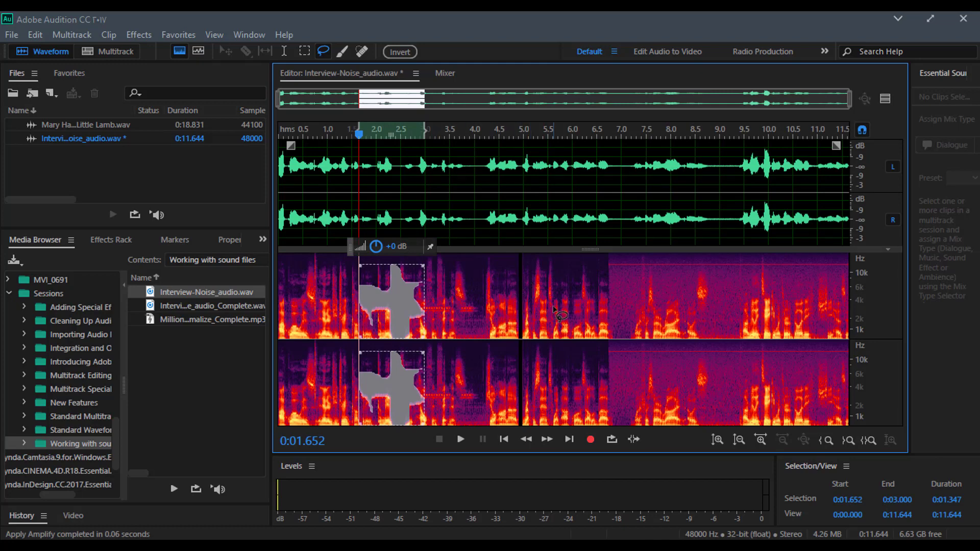
key(ctrl+a)
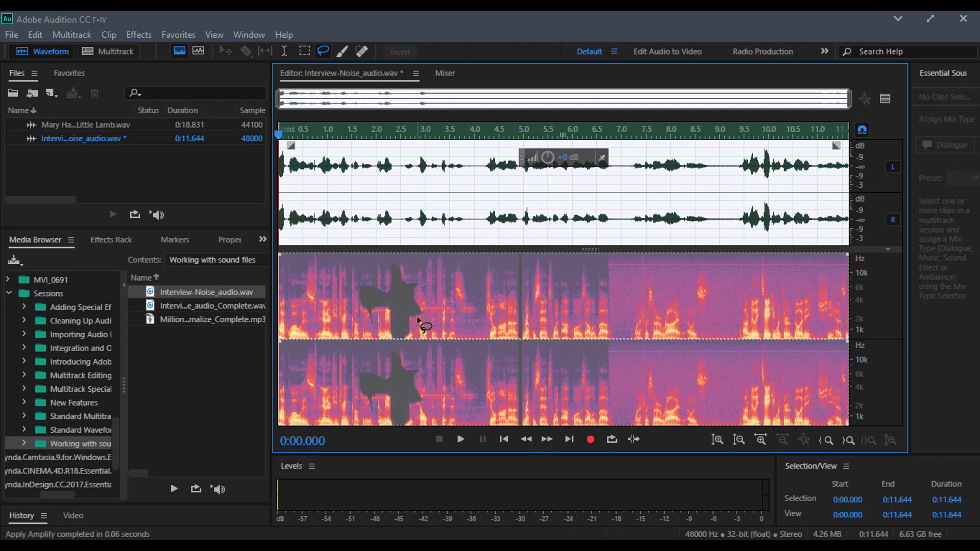
click(468, 283)
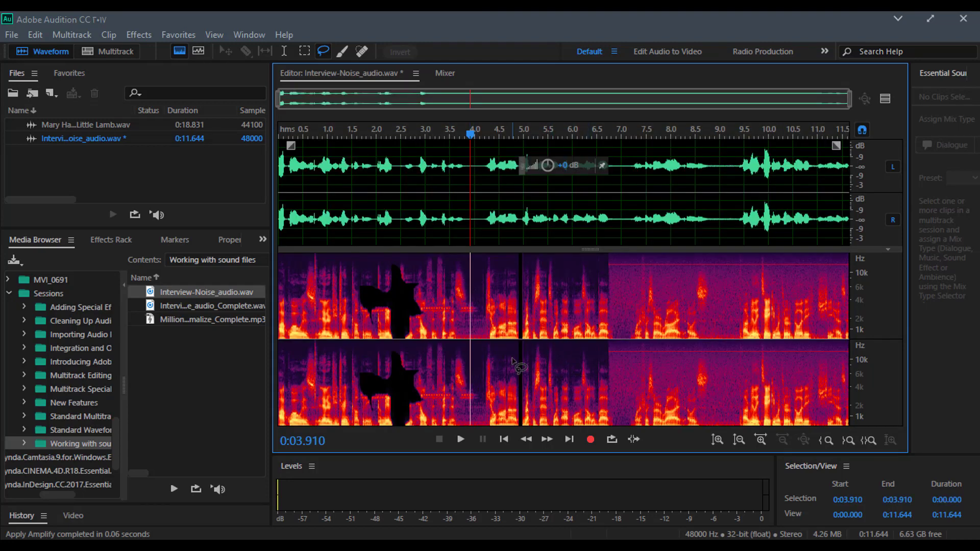
key(ctrl+z)
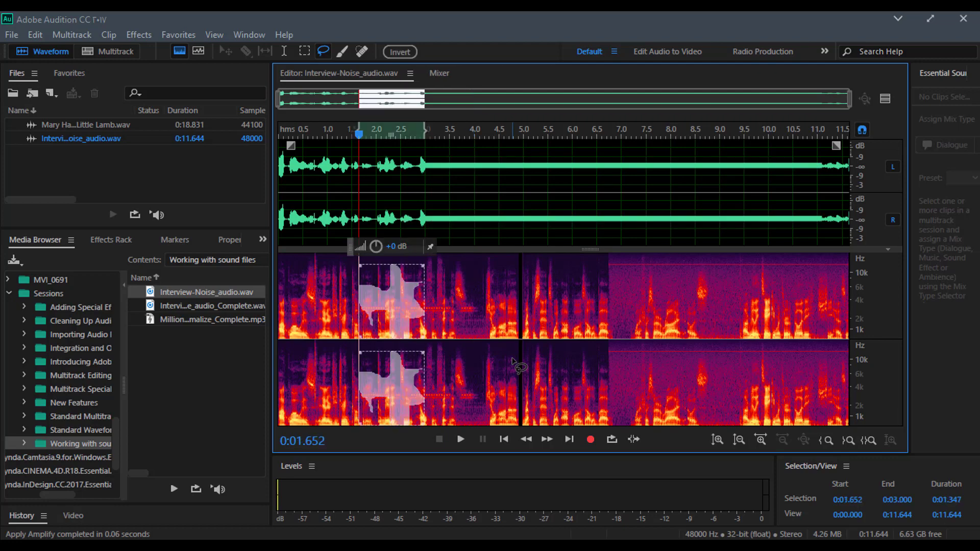
click(500, 352)
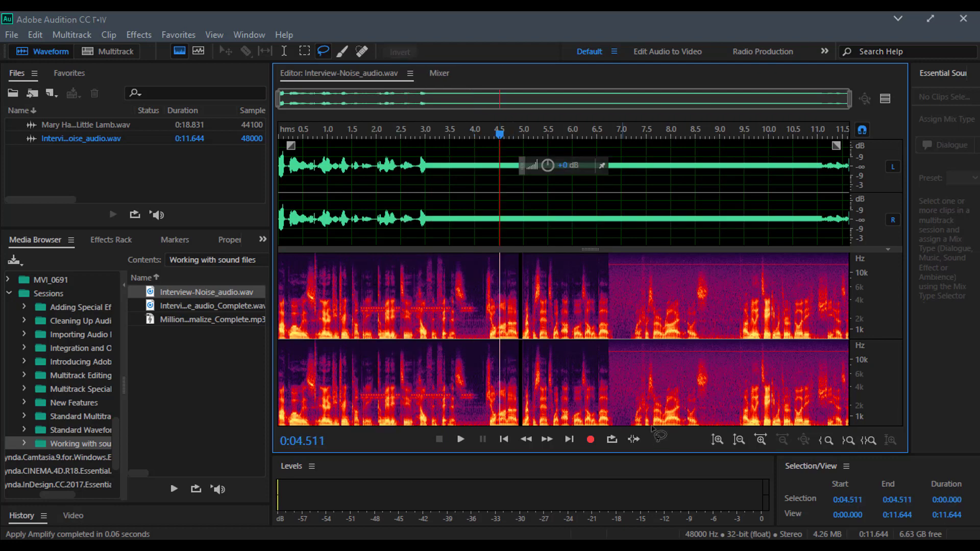
Zoom in on the timeline around 4.5 seconds and select the entire visible portion of the audio.
click(760, 440)
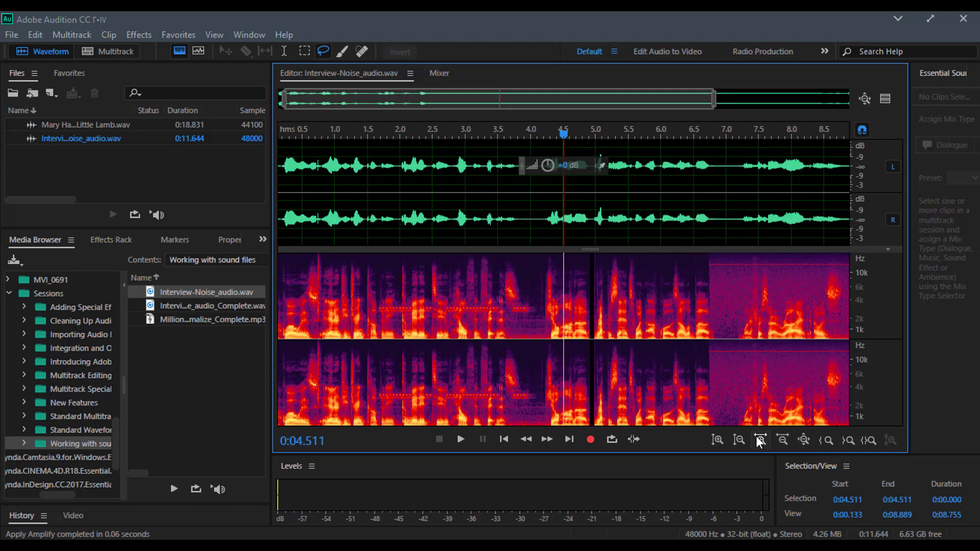
click(760, 440)
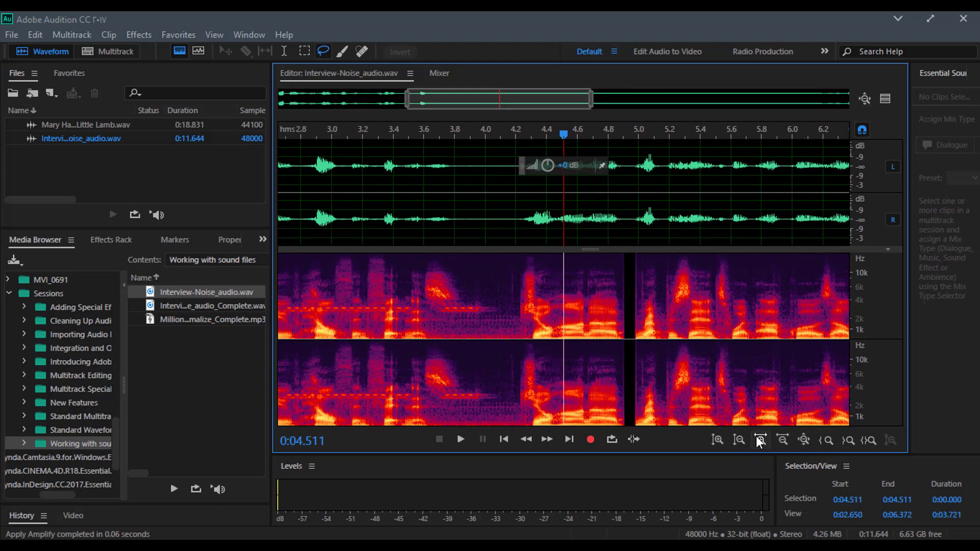
double_click(550, 316)
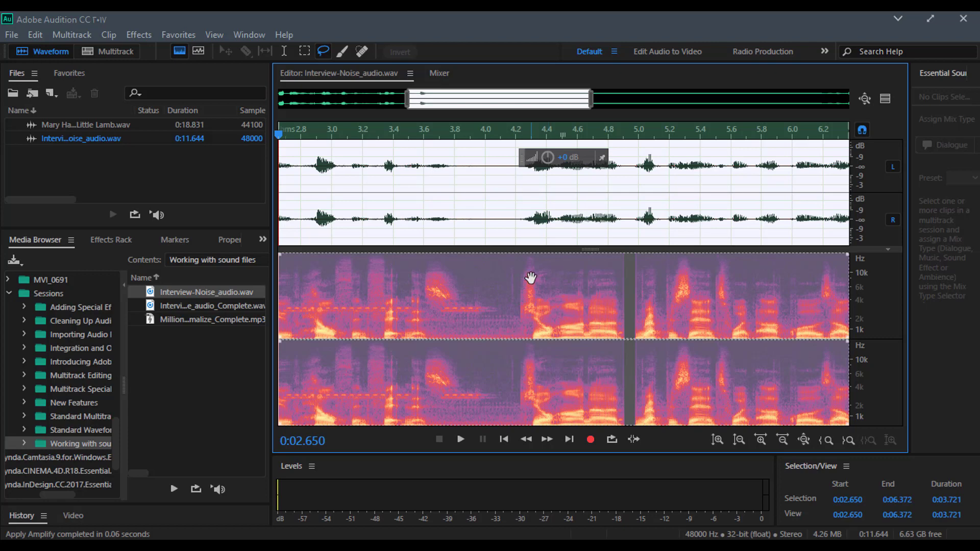
Zoom out to the file's full duration, with the amplitude zoomed out too, and select the whole file.
click(735, 439)
click(777, 440)
click(776, 439)
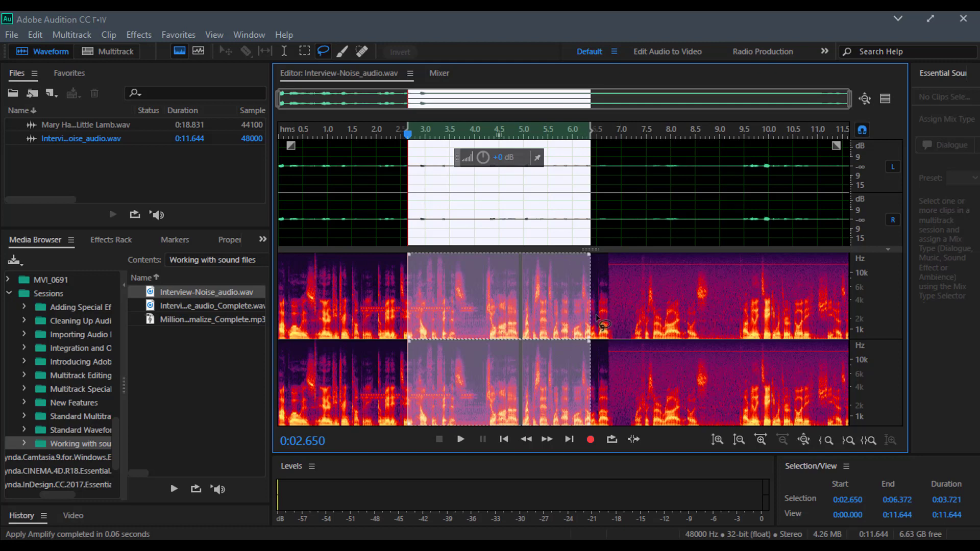
key(ctrl+a)
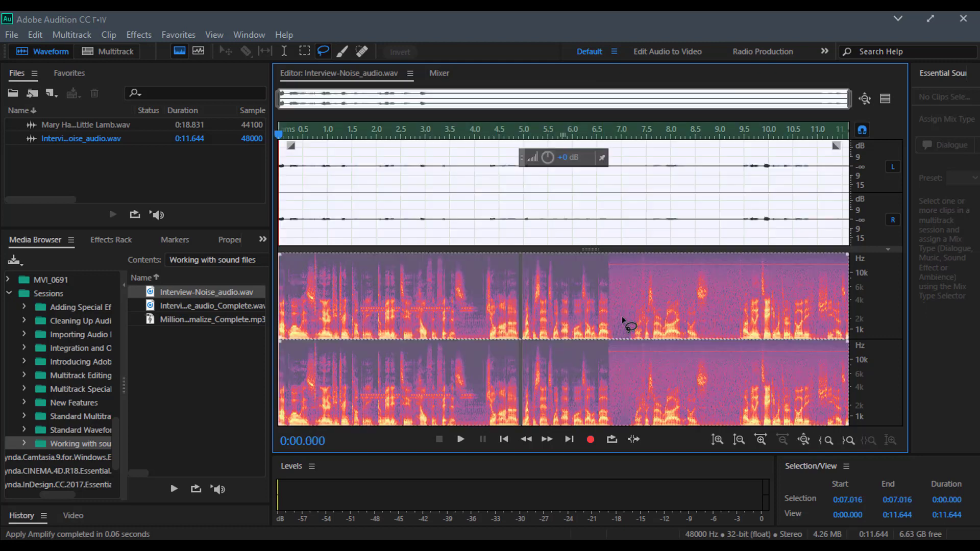